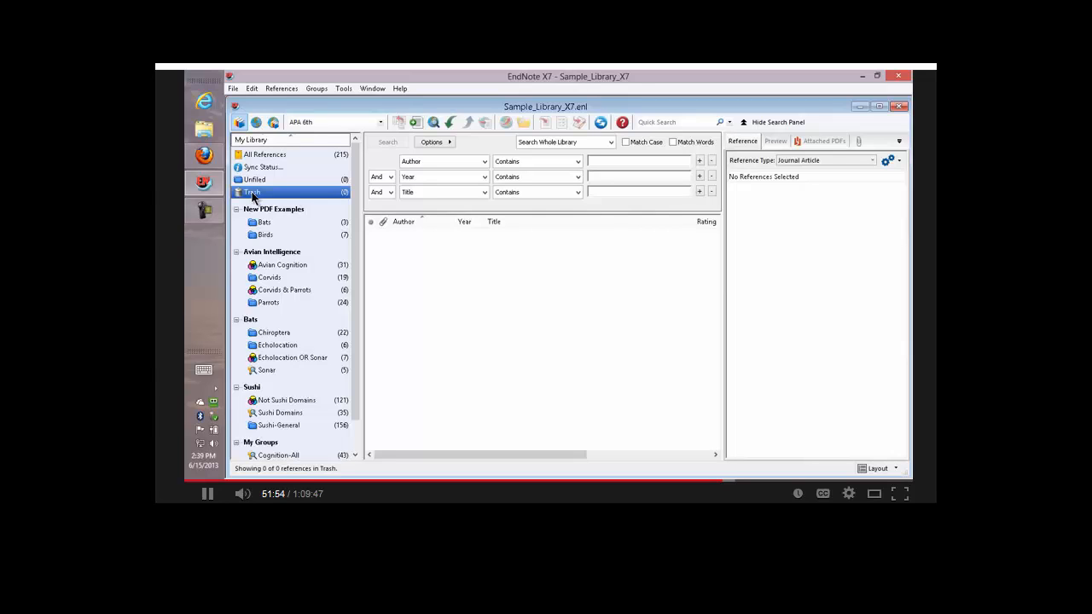
Show all references in the library and create a new reference
left_click(280, 155)
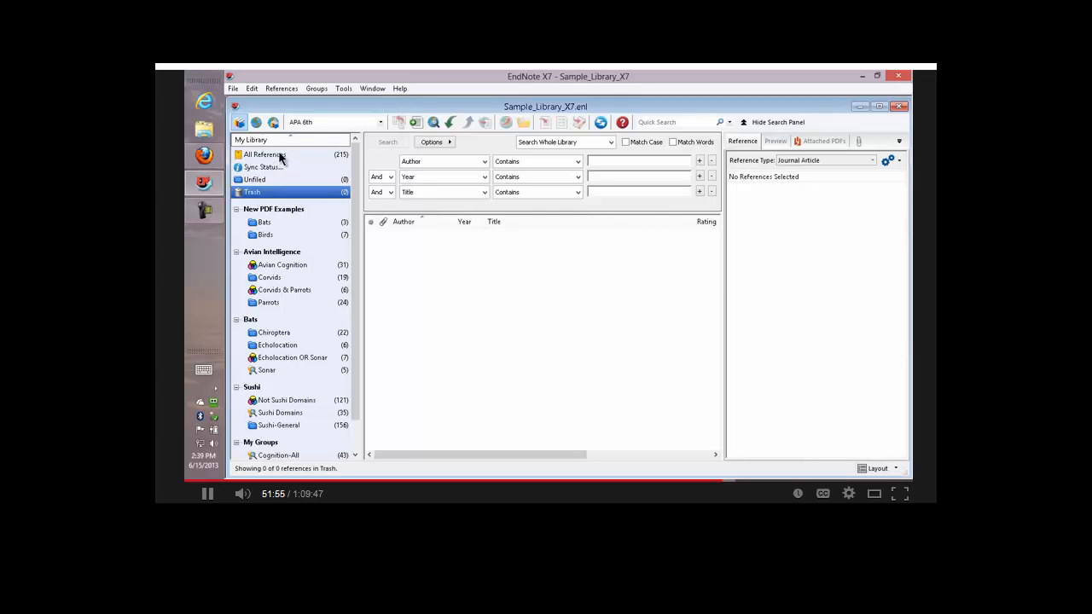
left_click(280, 89)
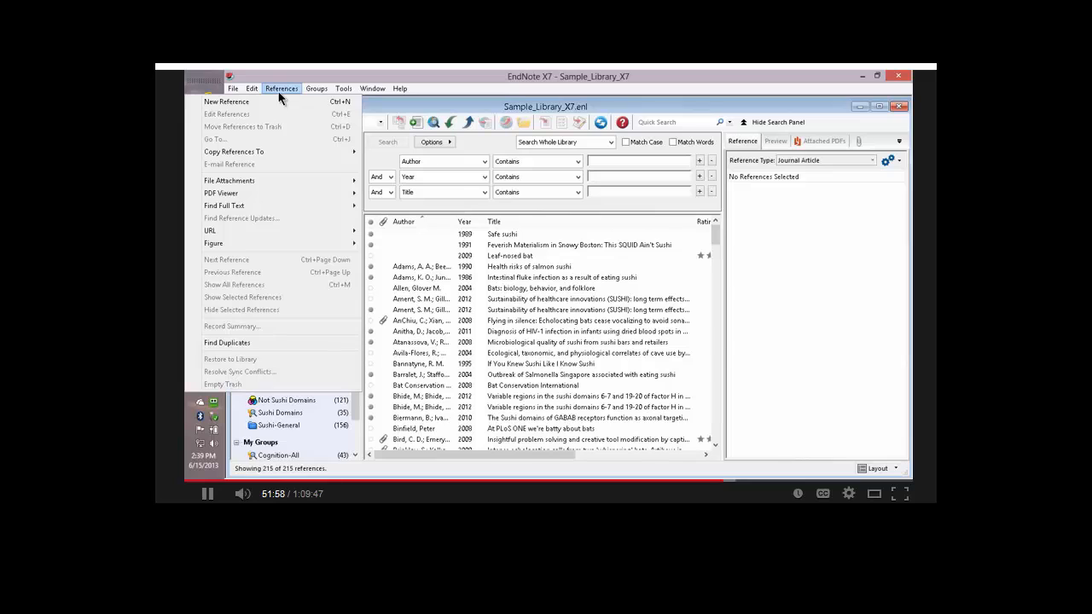
left_click(278, 99)
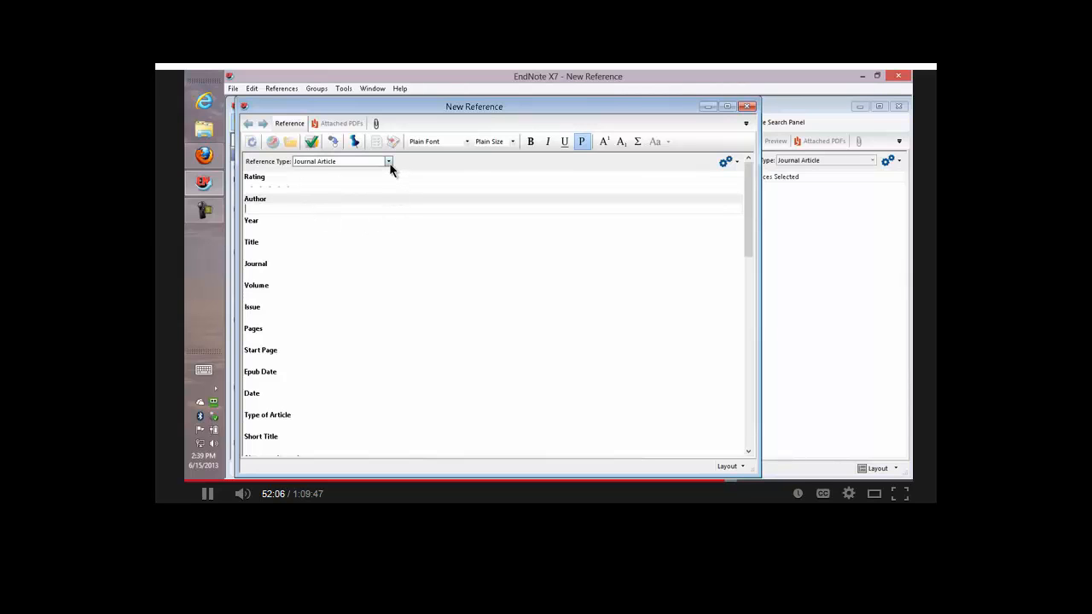
Switch the new reference's type to Patent to view its fields, and return it to Journal Article
left_click(388, 162)
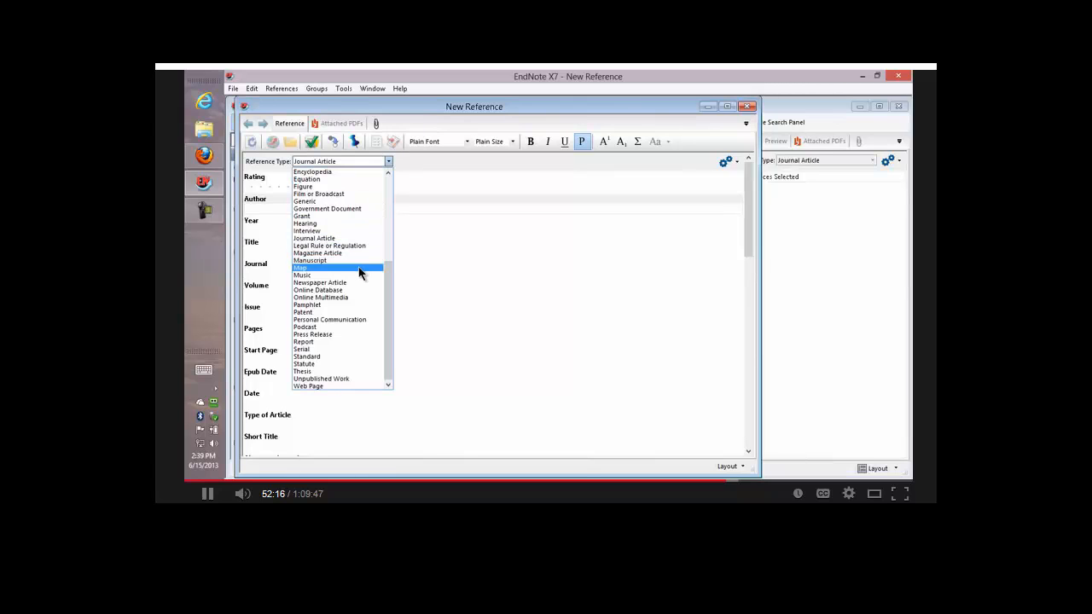
left_click(324, 312)
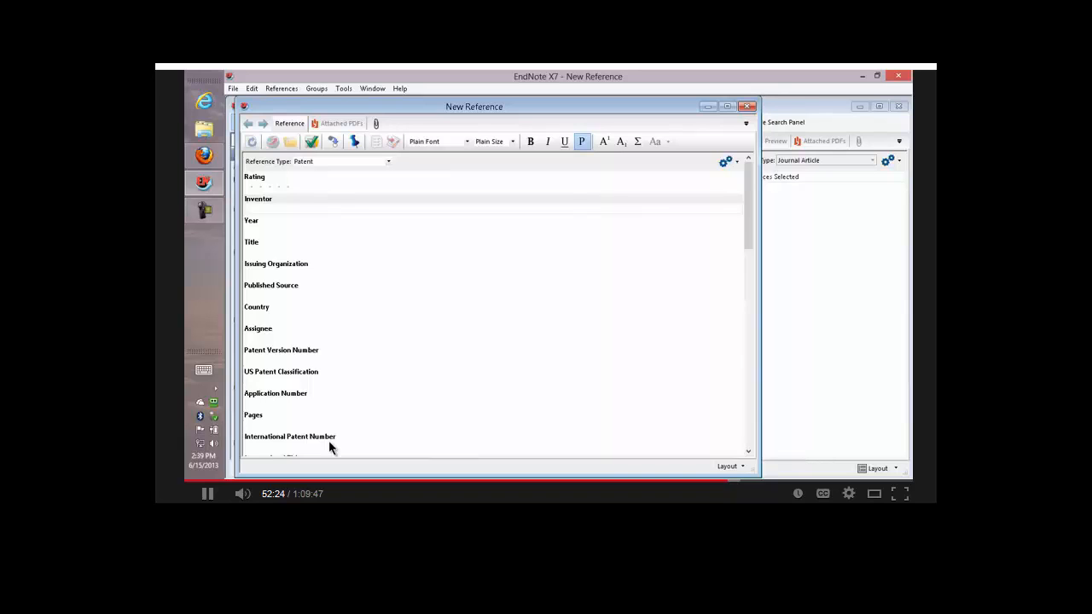
left_click(389, 161)
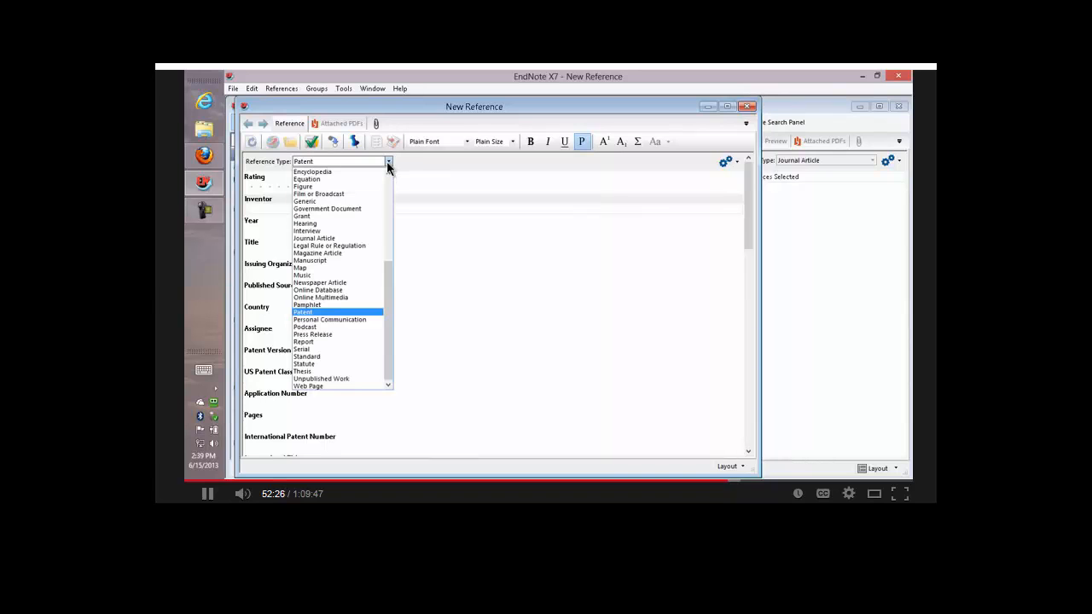
left_click(349, 239)
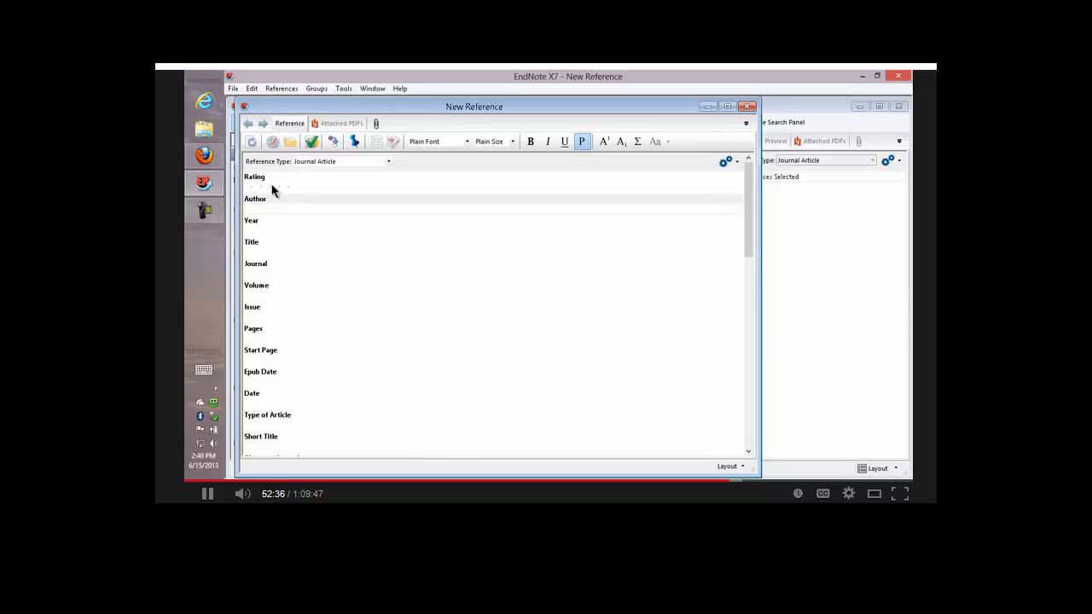
Hide the Rating field in the new reference
left_click(737, 166)
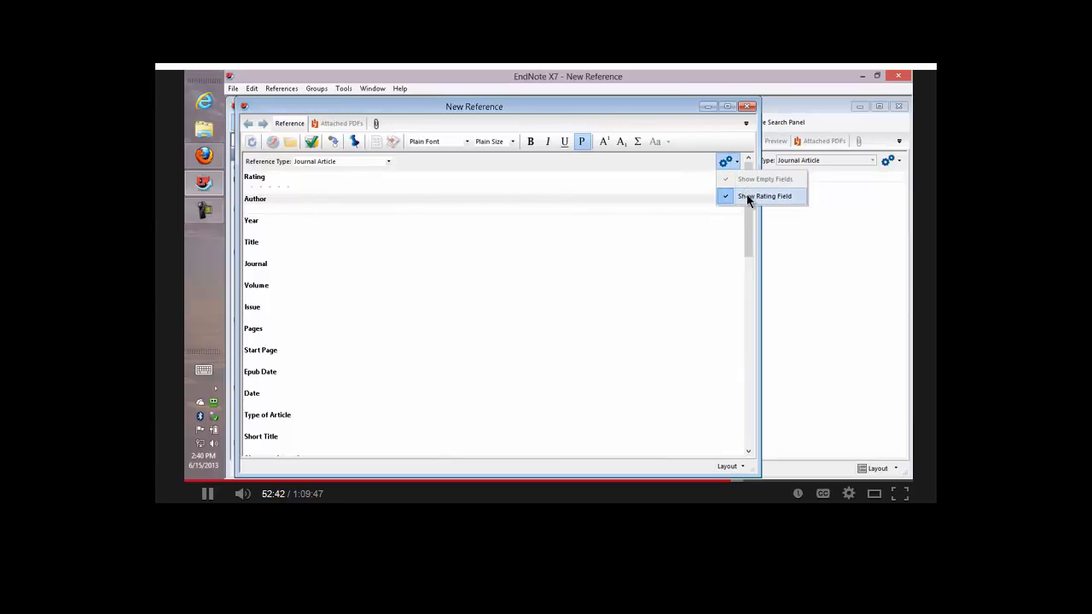
left_click(747, 197)
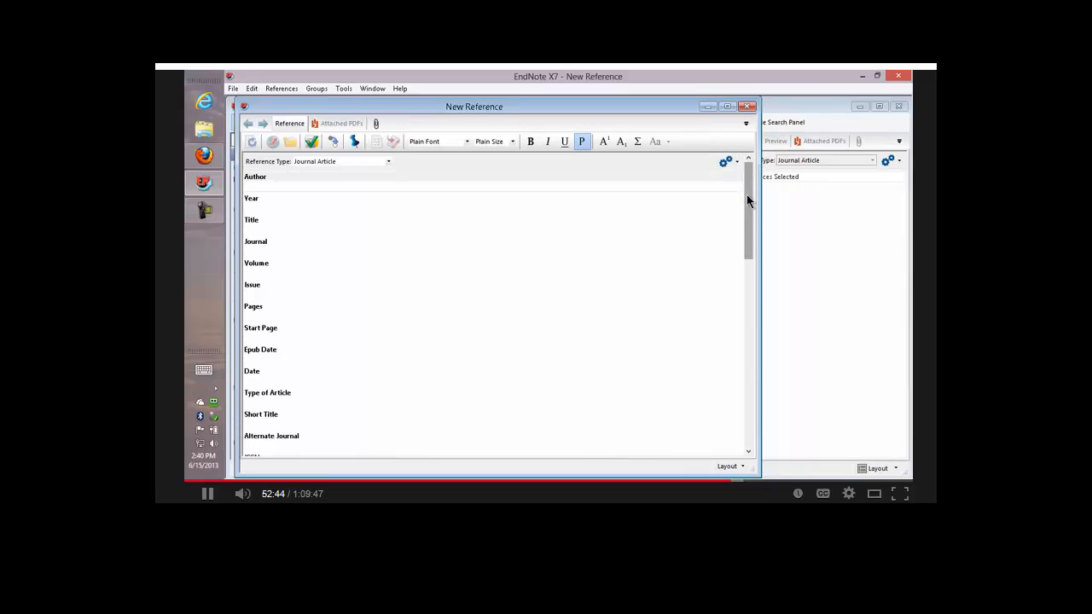
Enter the first four personal author names in the Author field, one per line, including one with a Jr. suffix
left_click(273, 182)
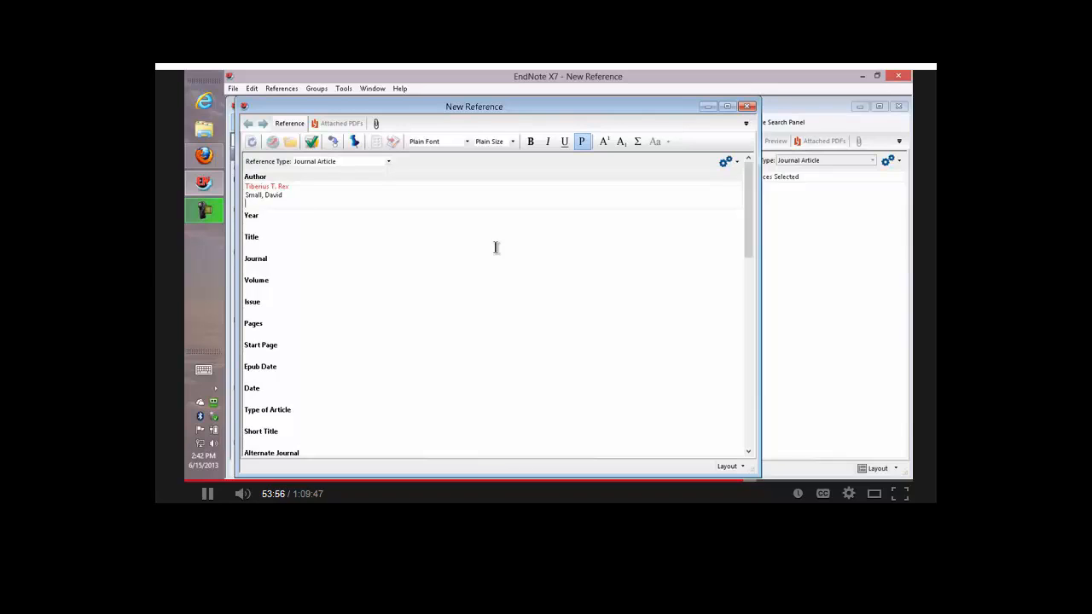
type("De")
key("Return")
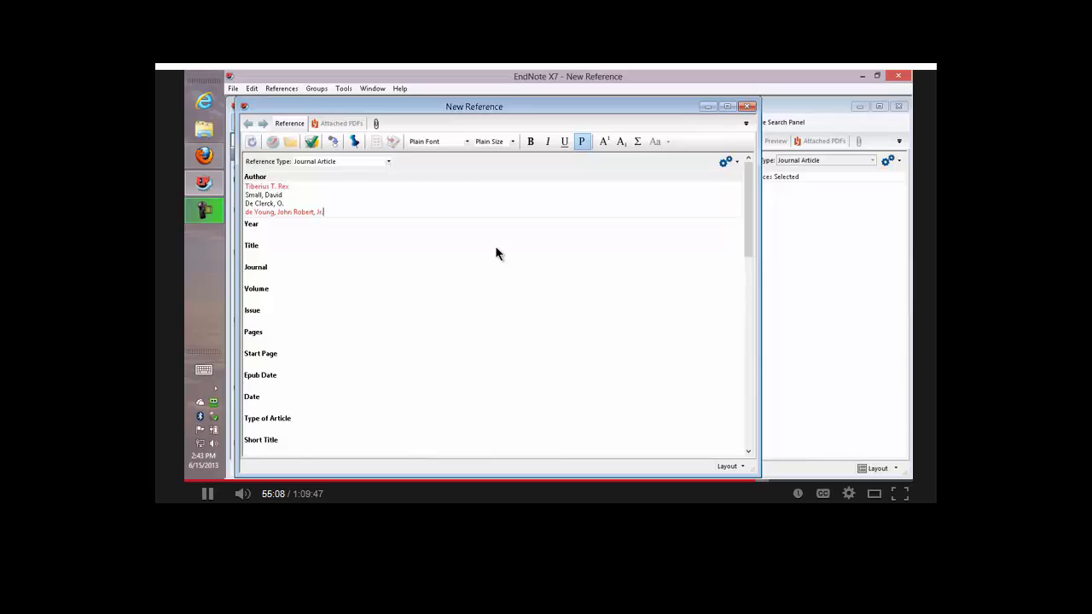
type(".")
key("Return")
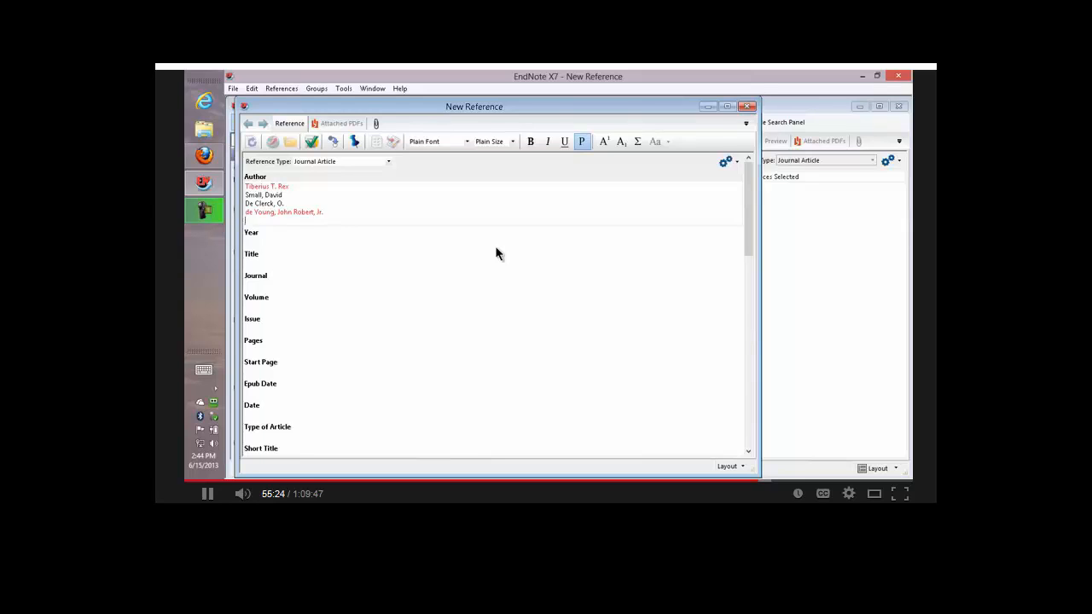
Add two more personal authors on separate lines, each as a surname followed by a comma and two spaced initials with periods
type("Smith, S")
type(". M.")
key("Return")
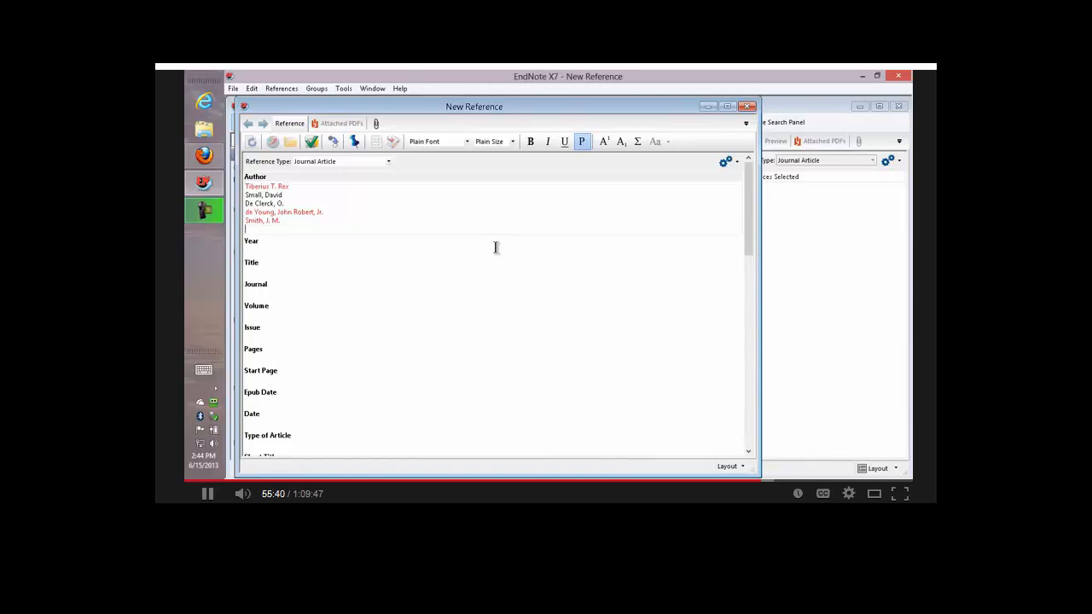
type("Joh")
key("BackSpace")
type(". D.")
key("Return")
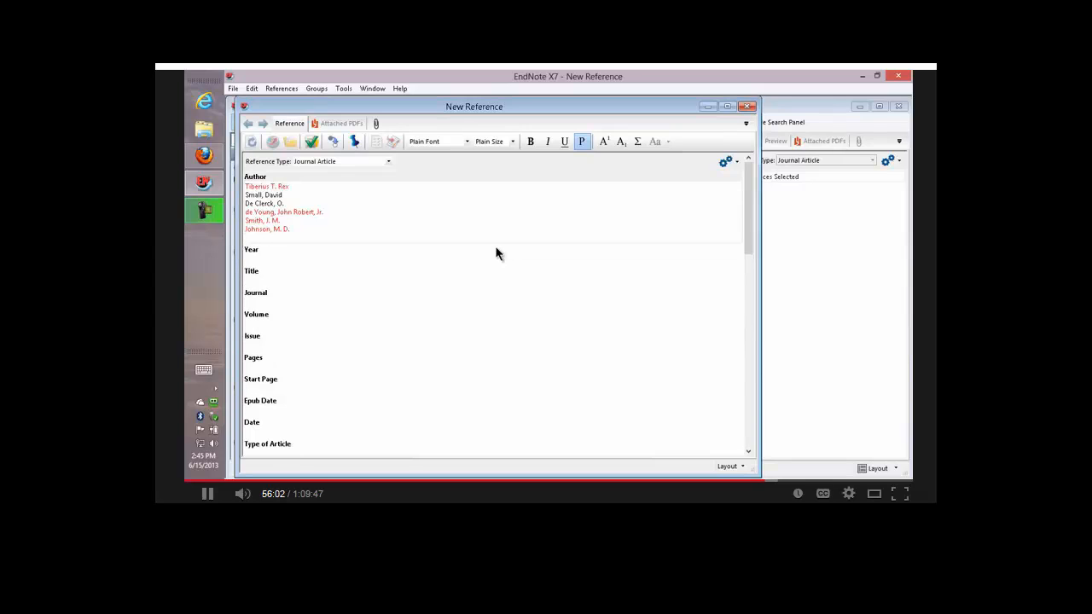
Add the authors "University of California,, Berkeley" and "Sitting Bull," on separate lines, including the extra commas
type("University of California,")
type("Berkeley")
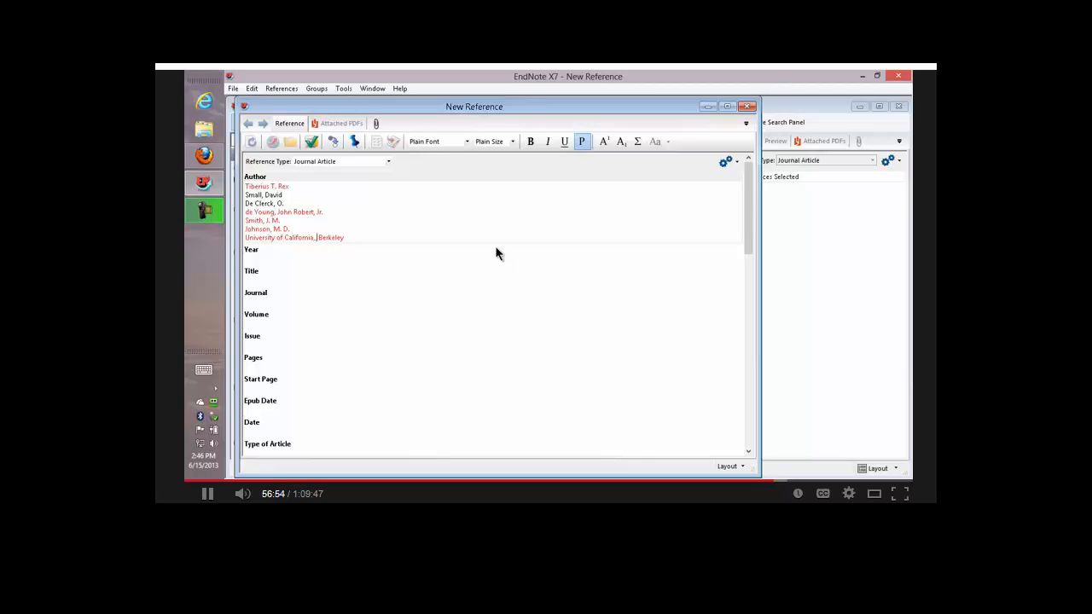
type(",")
key("Return")
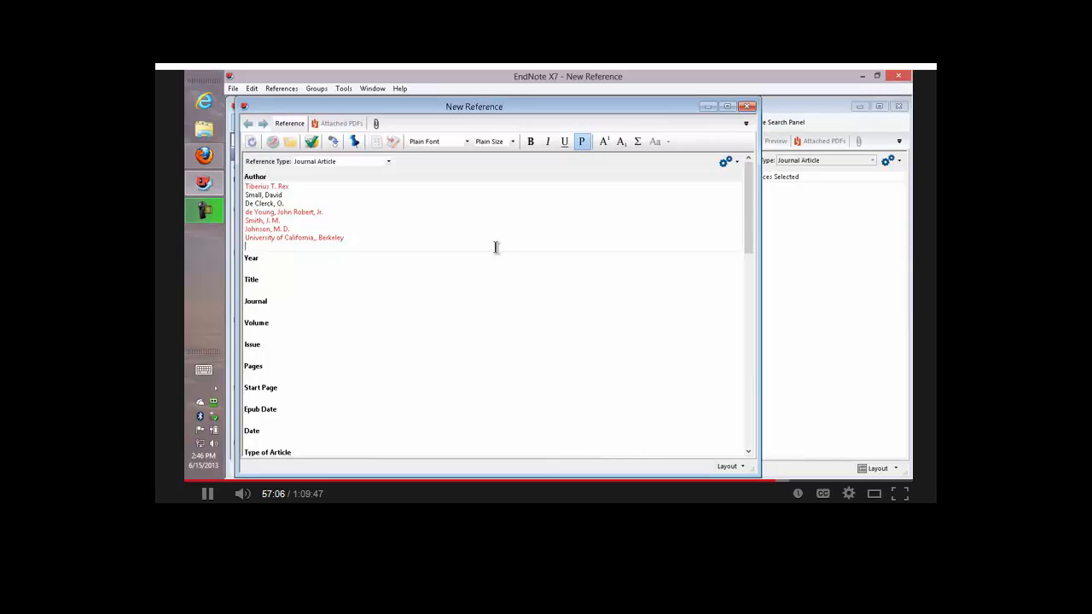
type("Sitting Bull")
type(",")
key("Tab")
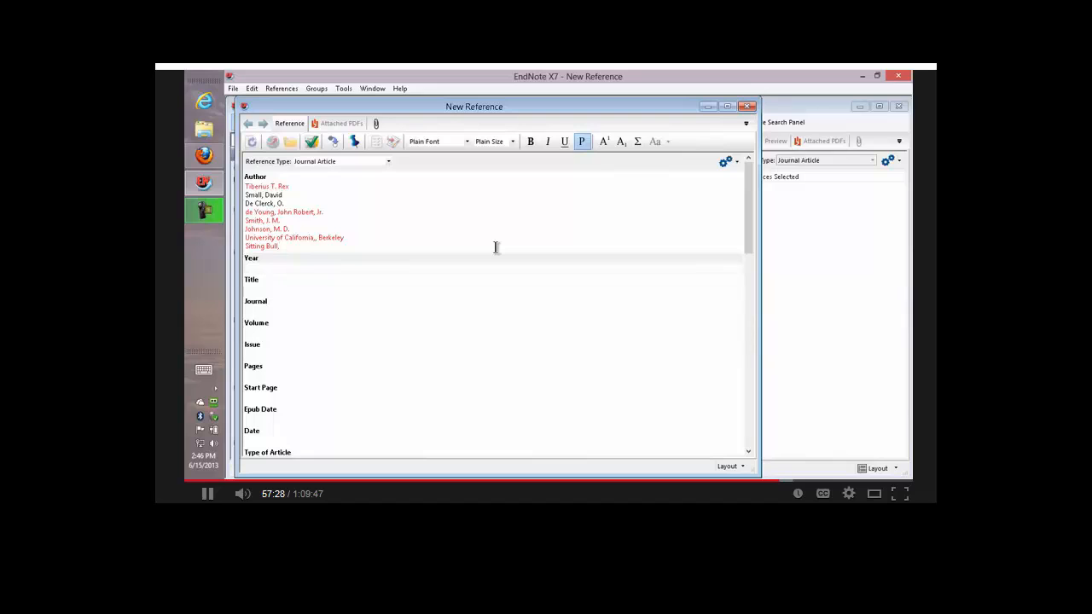
Set the year to 2004 and the title to "The Scale and the Feather: A Suggested Evolution"
type("2004")
key("Tab")
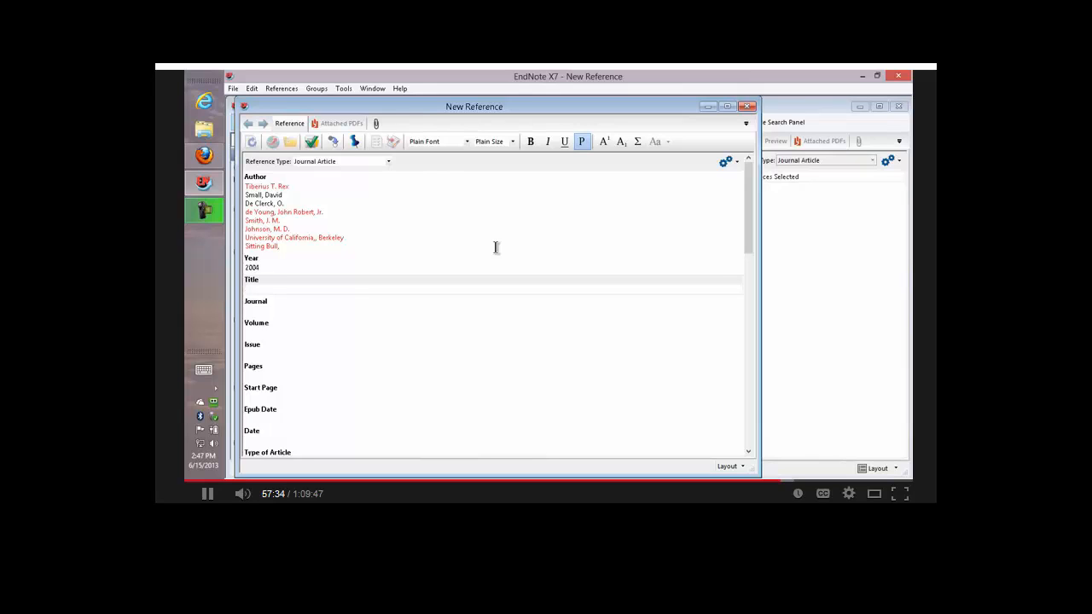
type("The Scale and the Feather: A Suggested Evolution")
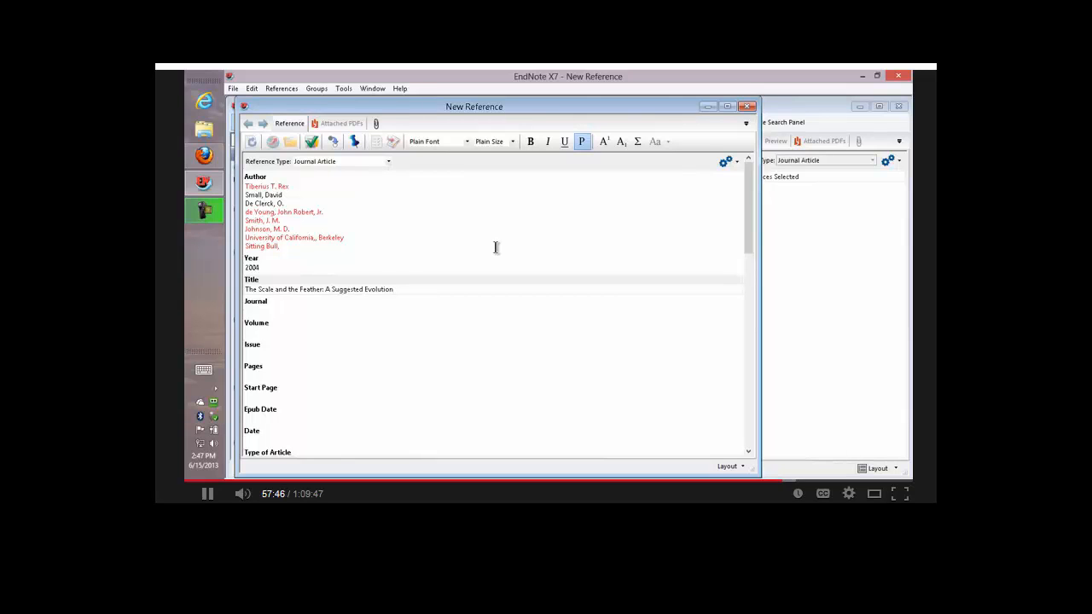
Convert the whole reference title to sentence case
left_click_drag(417, 291, 218, 291)
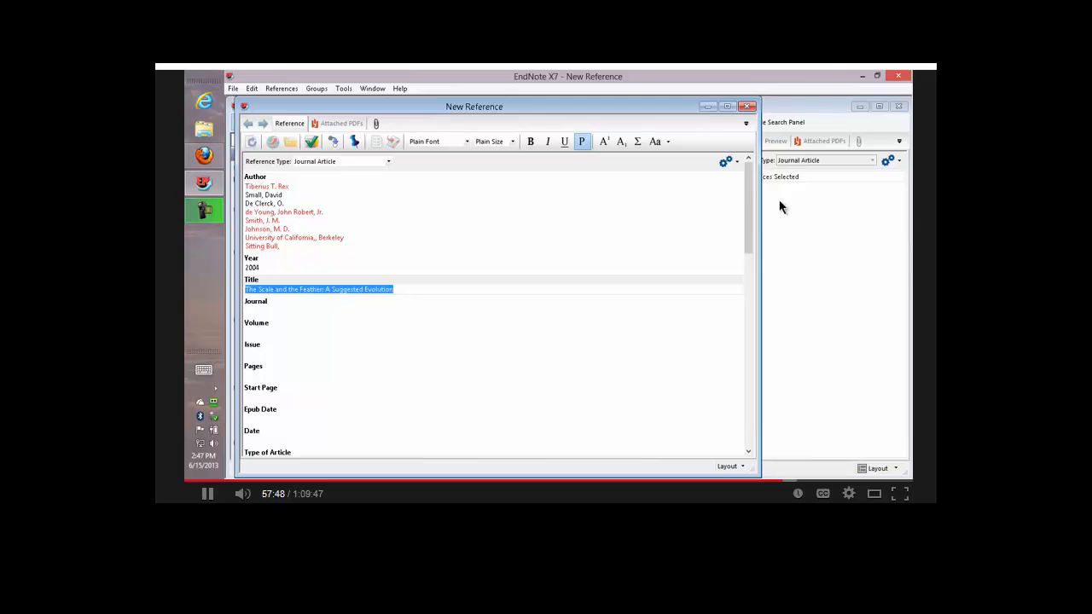
left_click(669, 143)
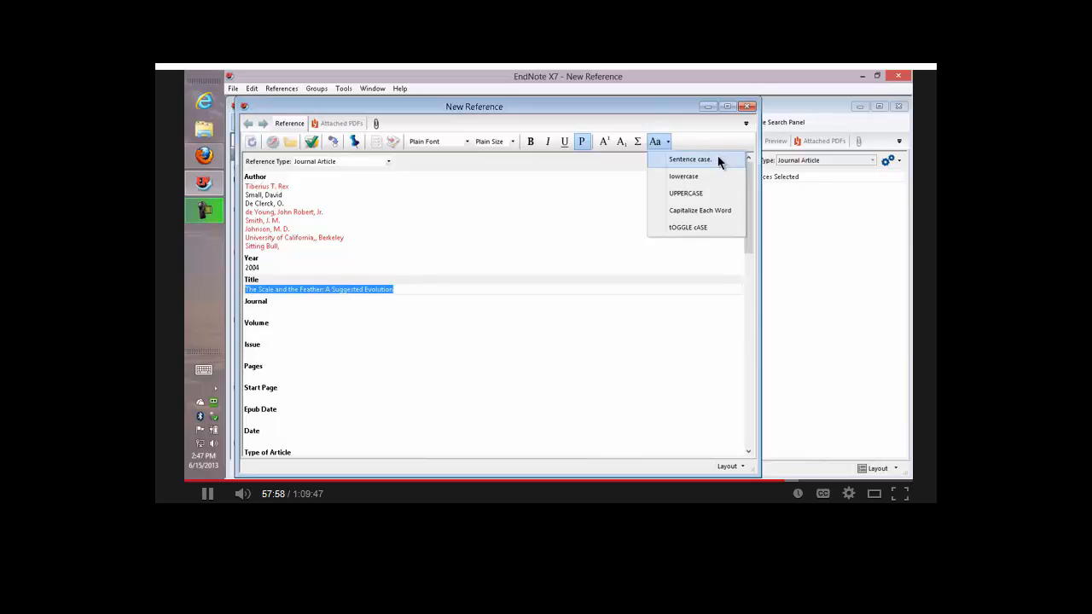
left_click(718, 161)
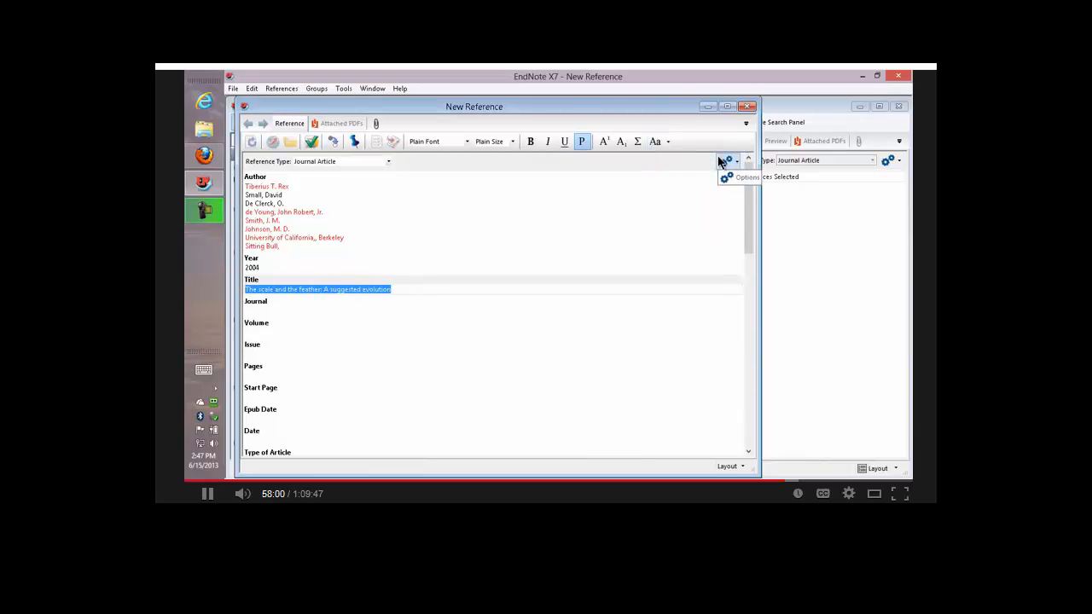
Enter Paleontology as the journal, with volume 3 and issue 2
key("Tab")
type("P")
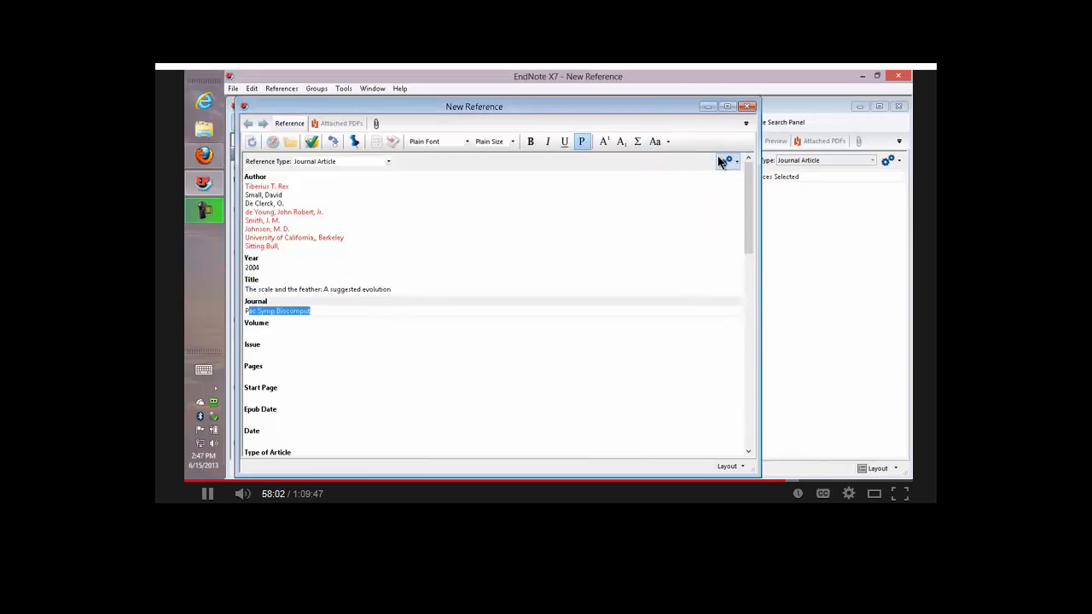
type("aleontology")
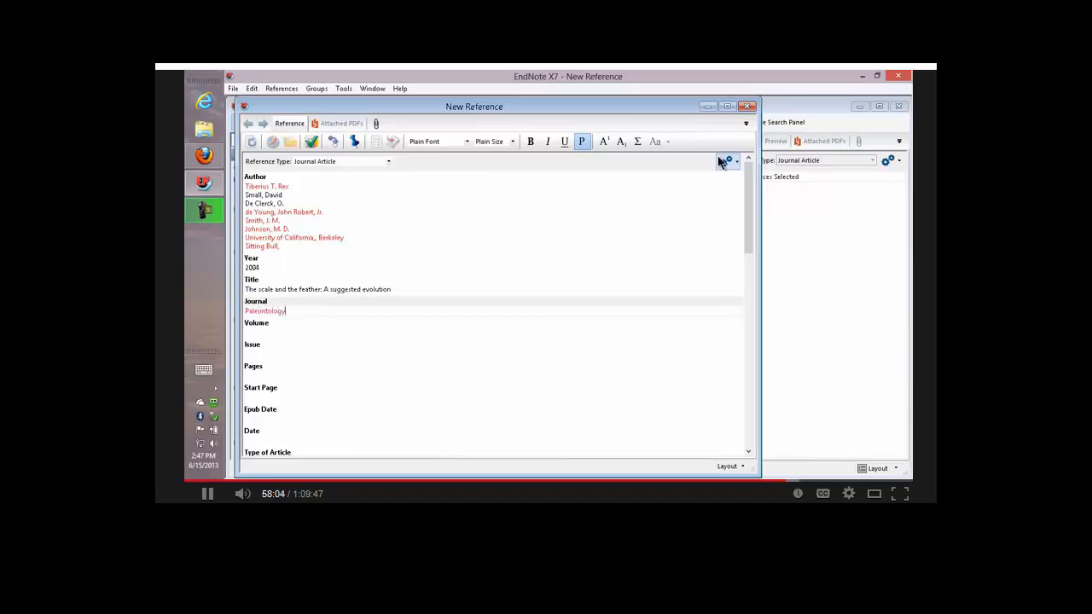
key("Tab")
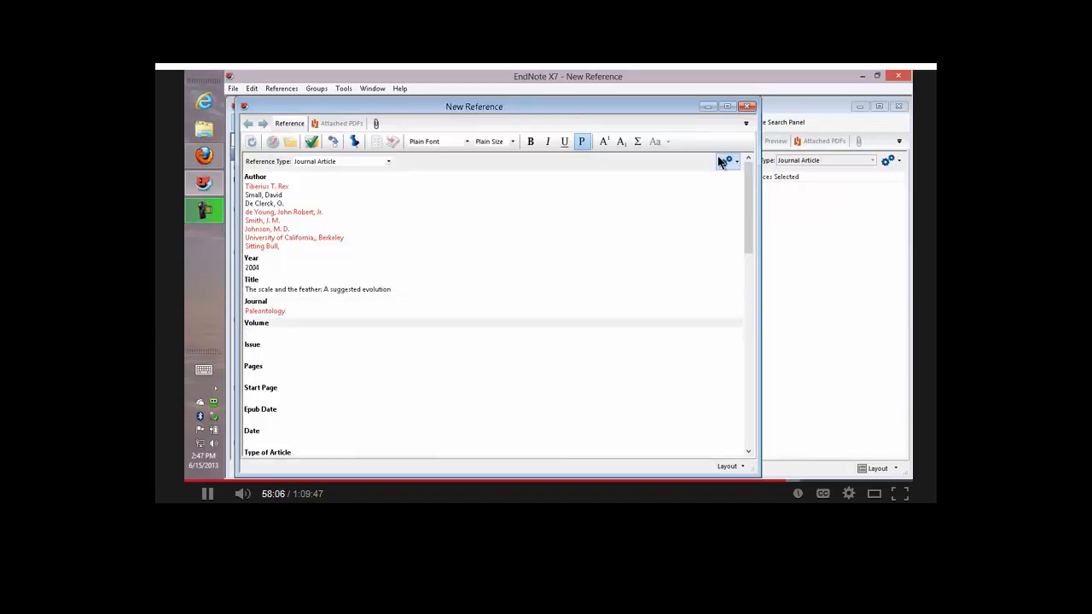
type("3")
key("Tab")
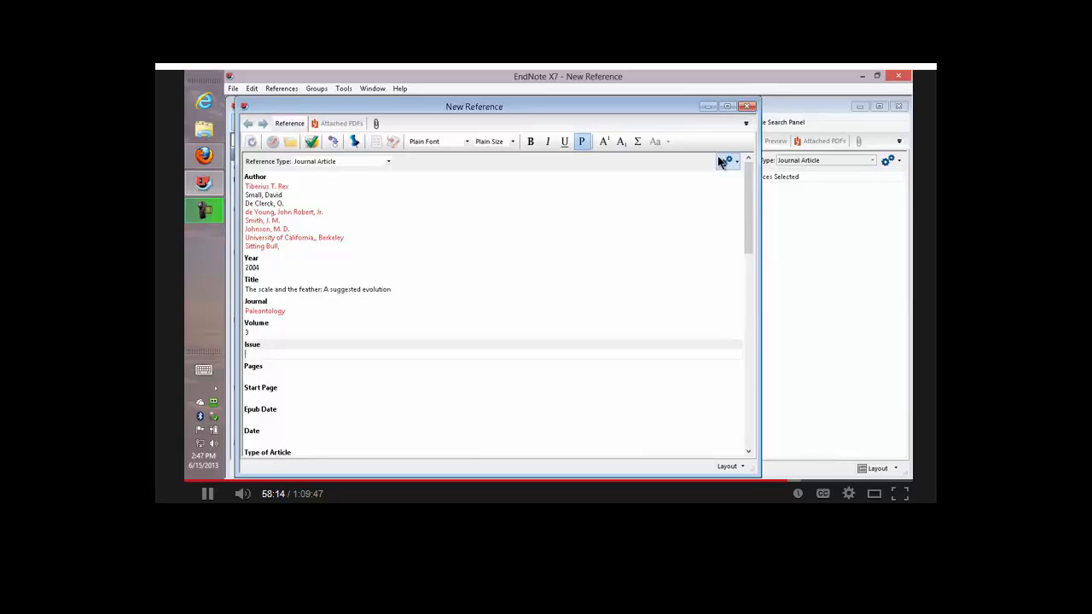
type("2")
key("Tab")
Set the pages to 125-8 and the start page to 125
type("1")
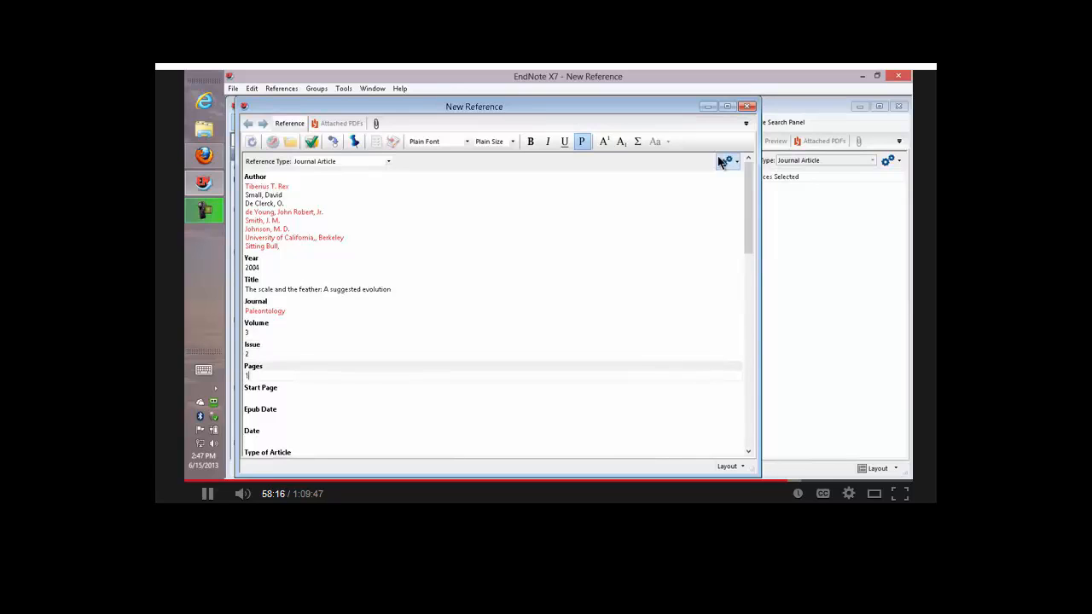
type("25-8")
key("Tab")
type("125")
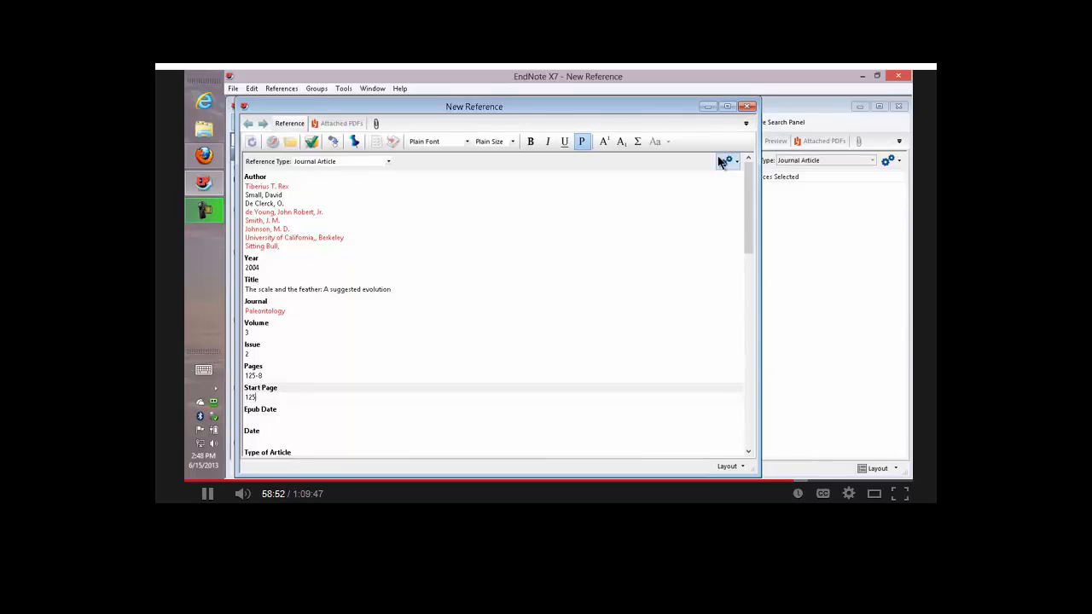
Leave the Epub Date empty and enter 22 Nov. as the reference's date
key("Tab")
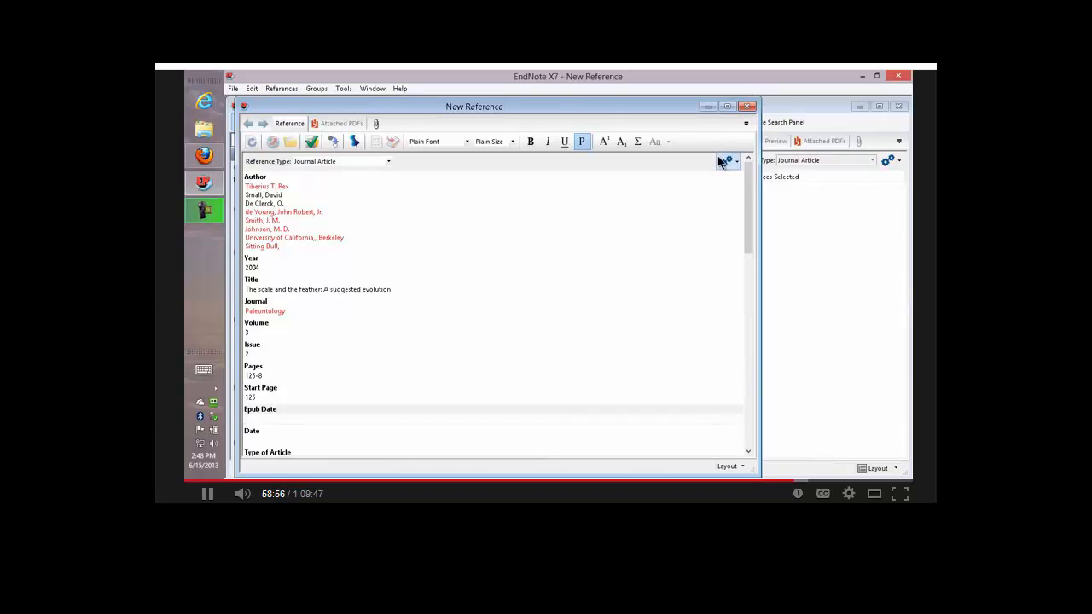
key("Tab")
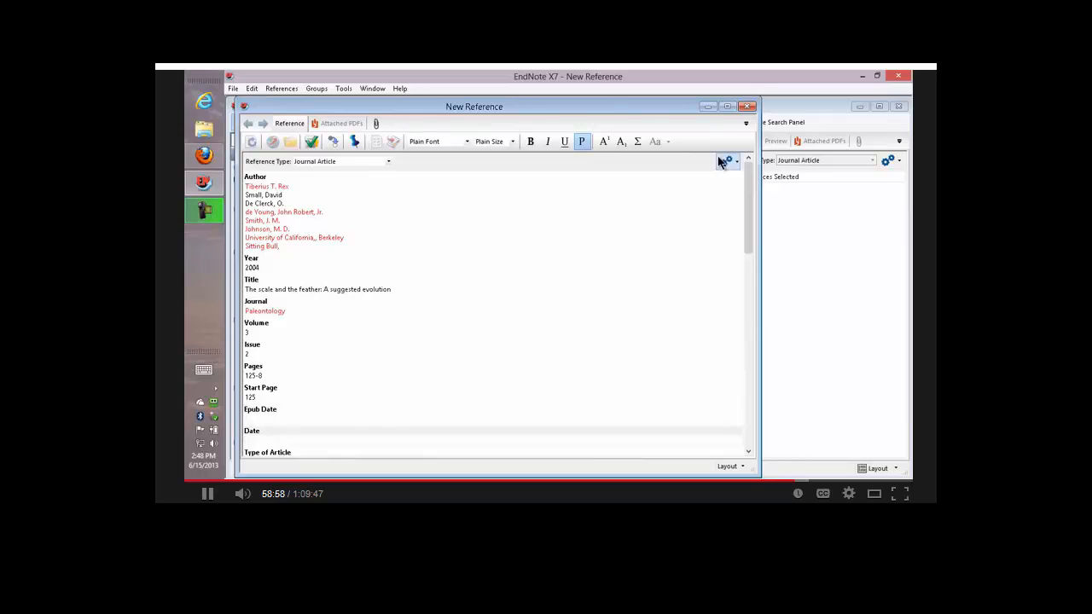
type("22 Nov.")
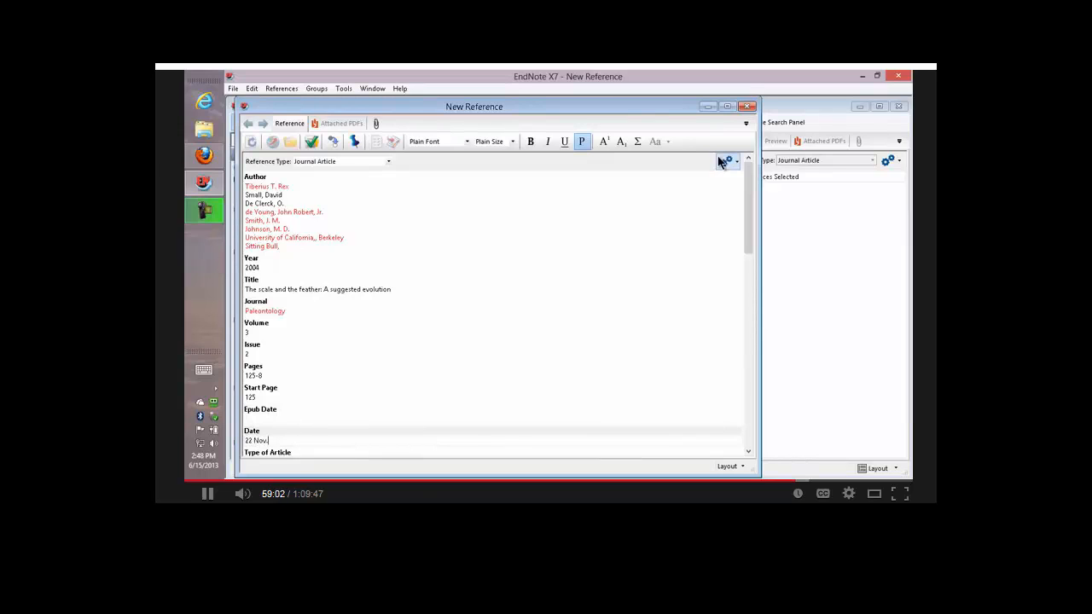